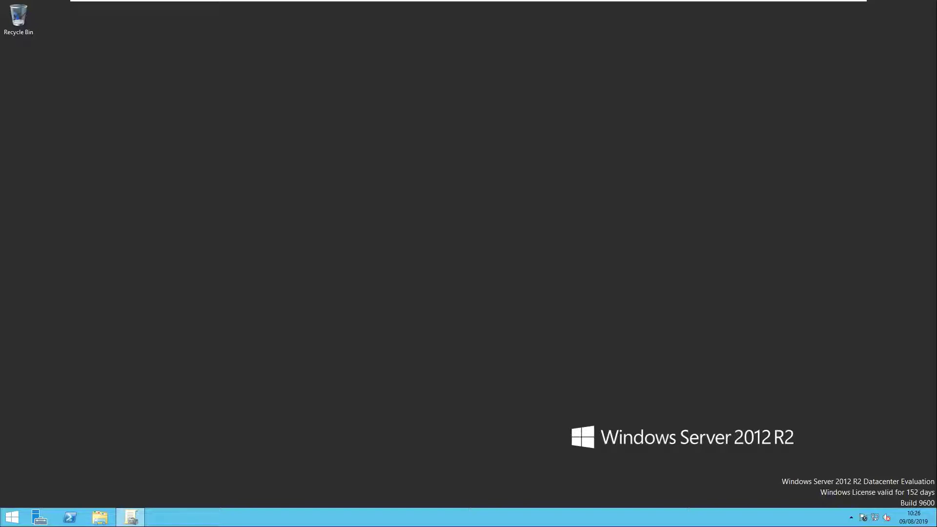
Review host 192.168.3.130's 32 findings in the 'RDP Testing - Before changes' scan, then return to the server
click(466, 7)
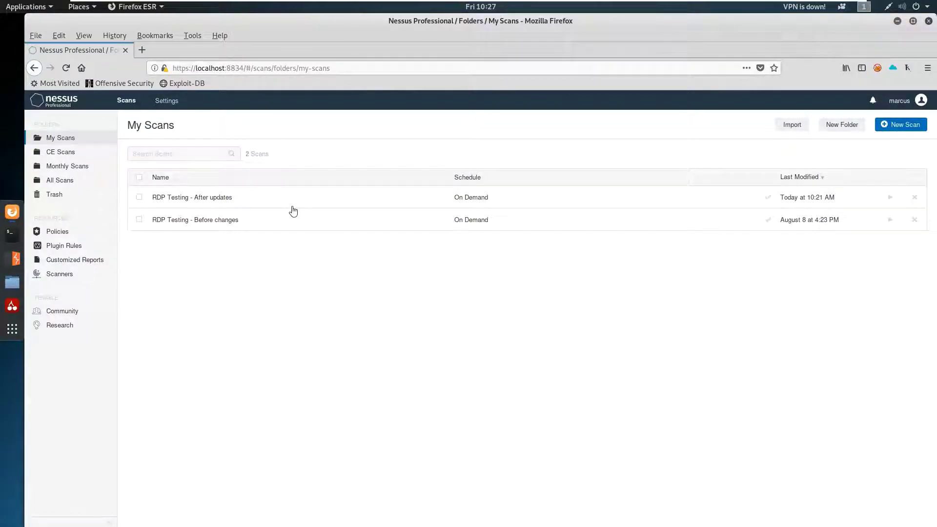
click(217, 220)
click(193, 228)
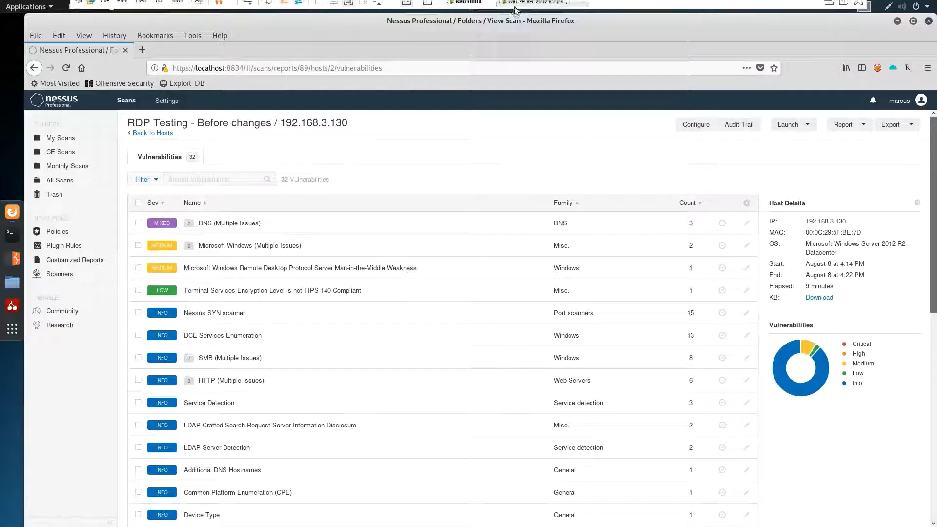
click(515, 7)
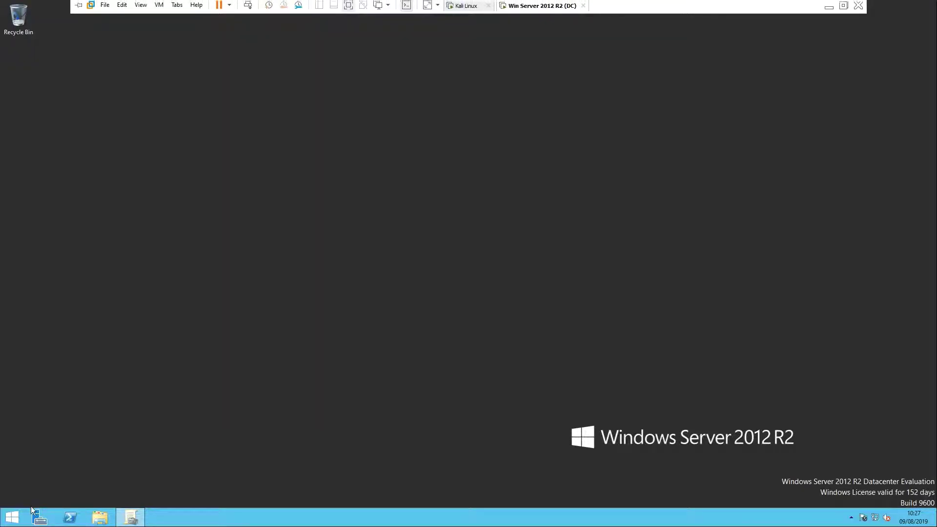
Search the Start screen for 'group' and launch Group Policy Management
click(11, 522)
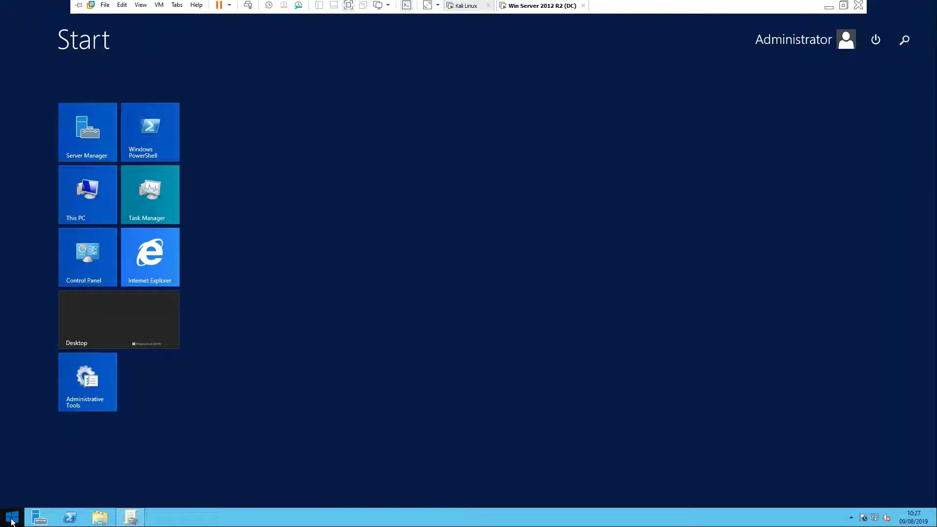
text(grou)
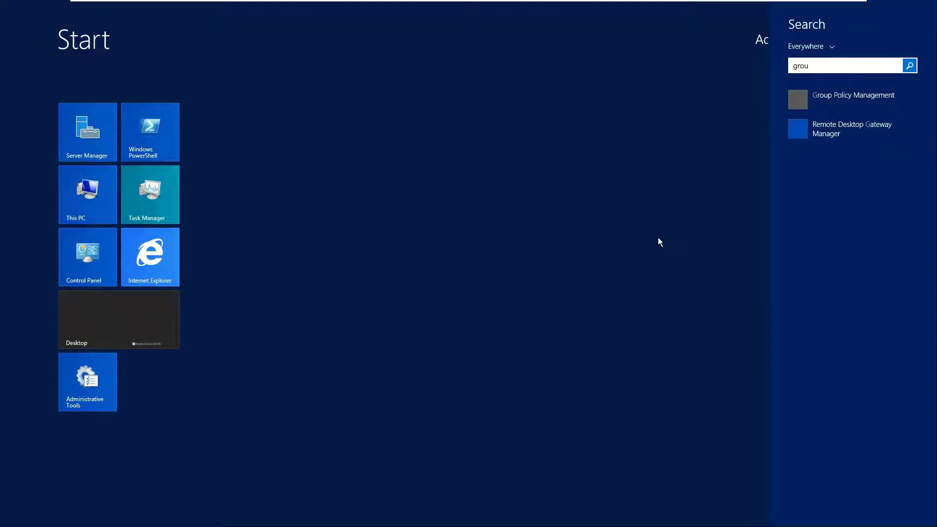
text(p Policy Management)
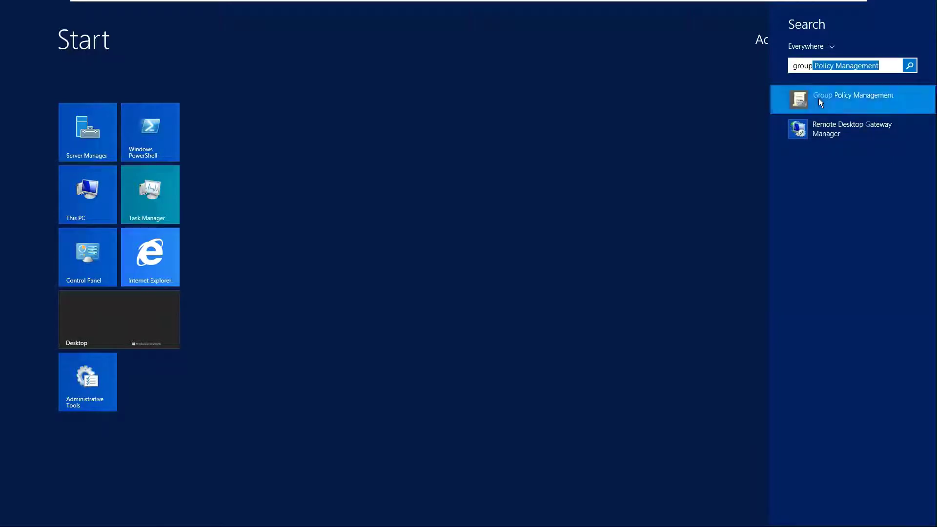
click(797, 109)
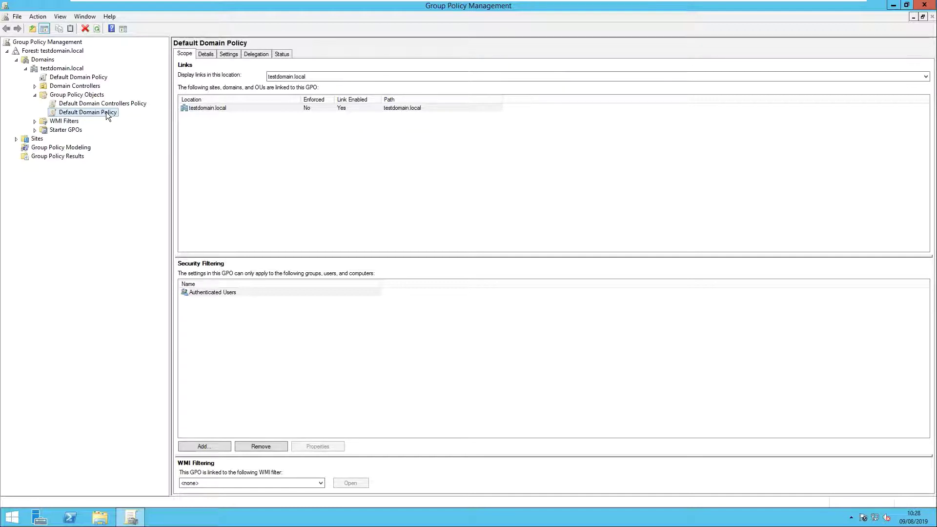
Edit the Default Domain Policy and expand Computer Policies to Administrative Templates > Windows Components
right_click(106, 112)
click(117, 120)
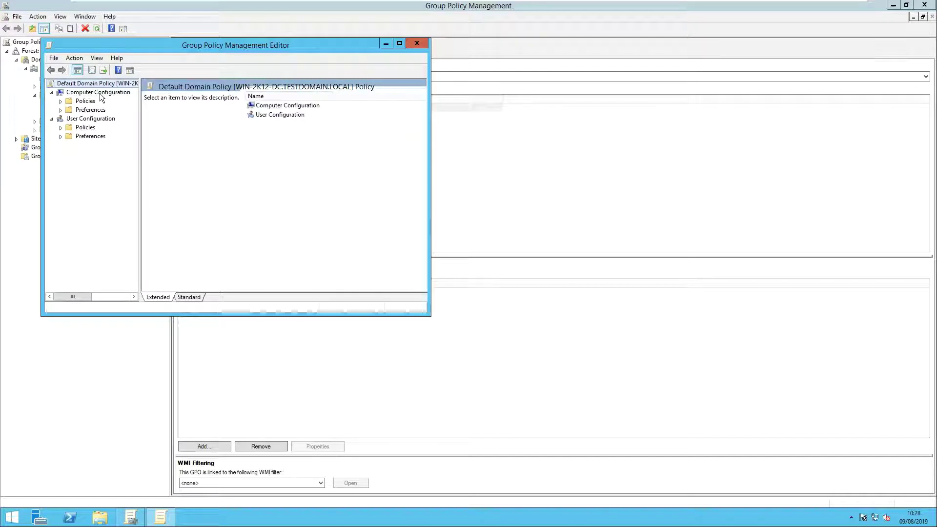
double_click(92, 101)
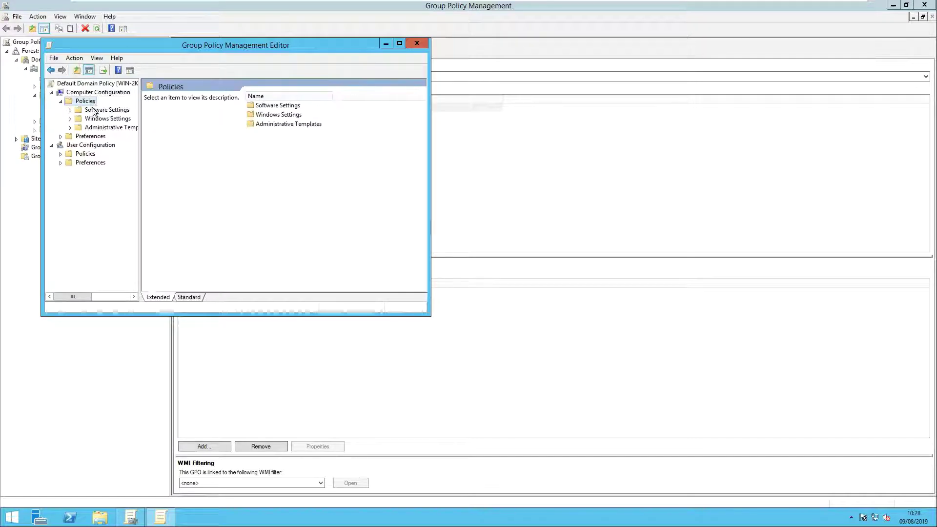
click(102, 127)
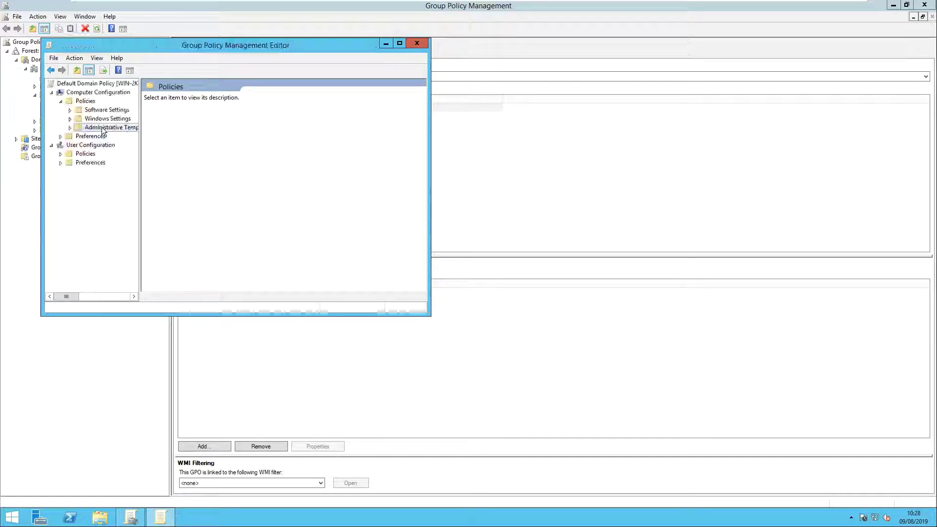
double_click(282, 161)
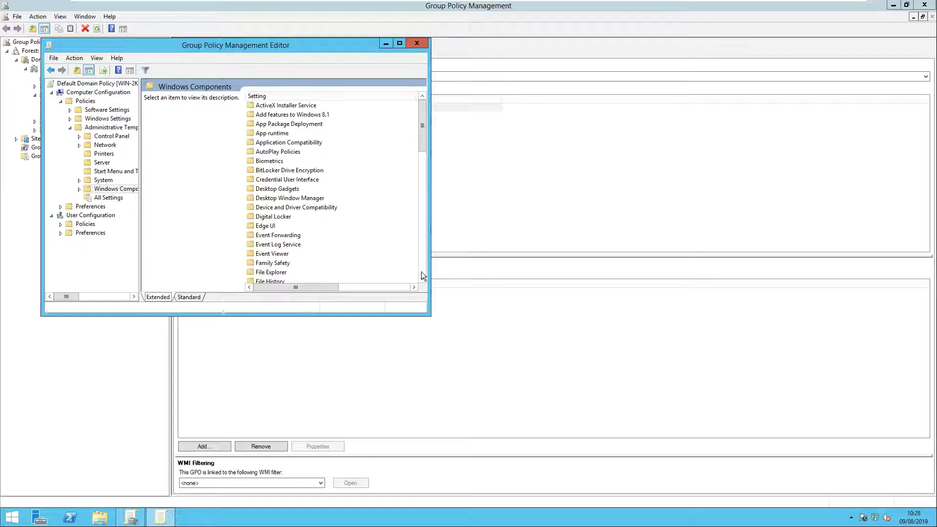
Go to Remote Desktop Services > Remote Desktop Session Host > Security and widen the editor window
click(424, 268)
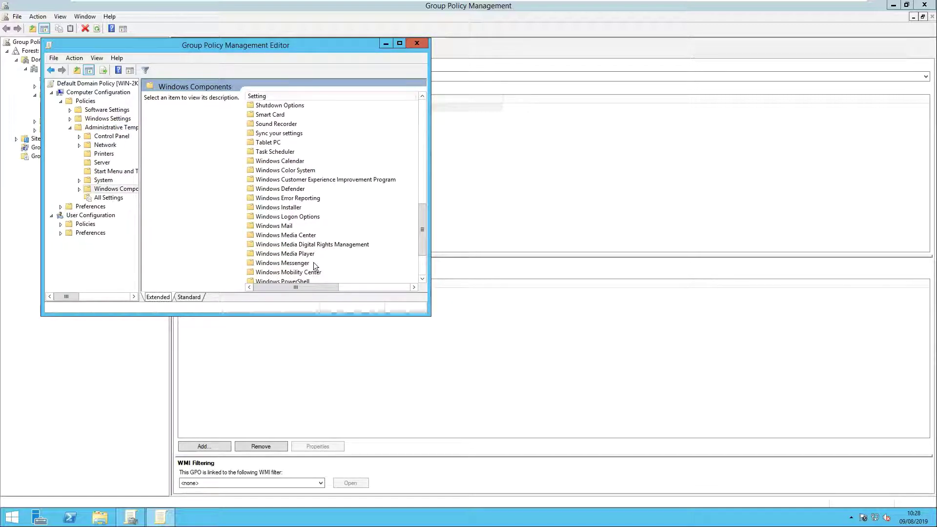
click(420, 267)
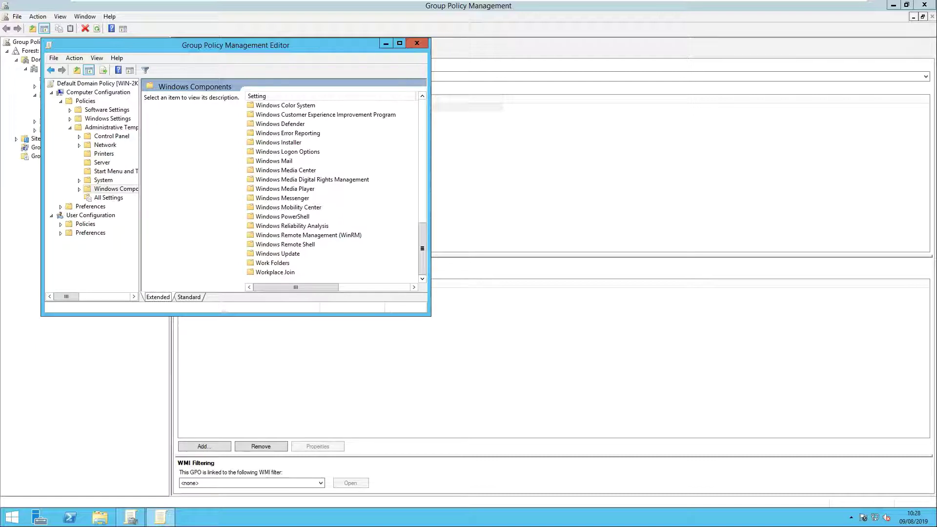
click(420, 191)
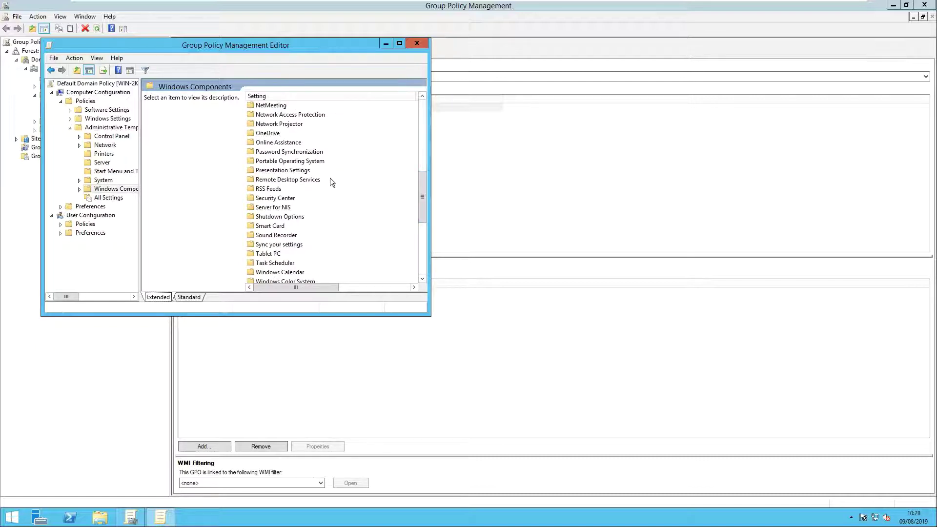
double_click(309, 179)
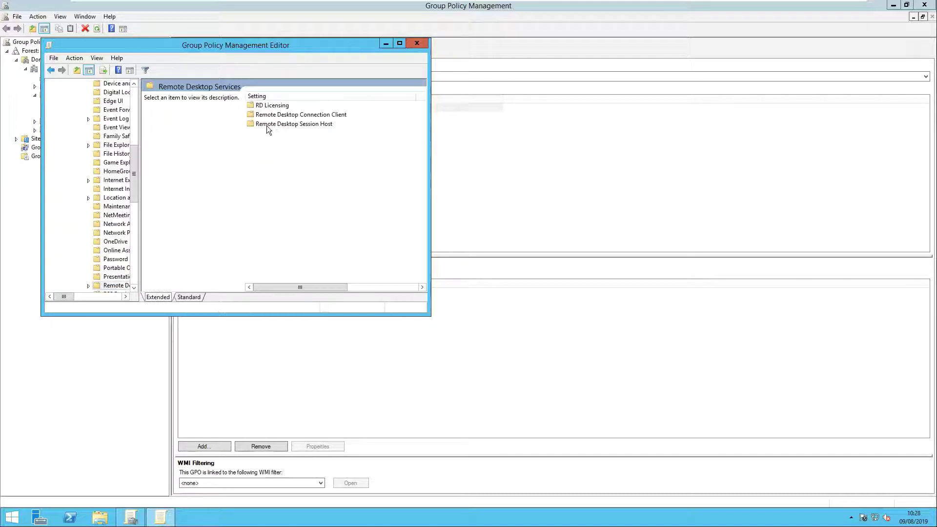
double_click(266, 125)
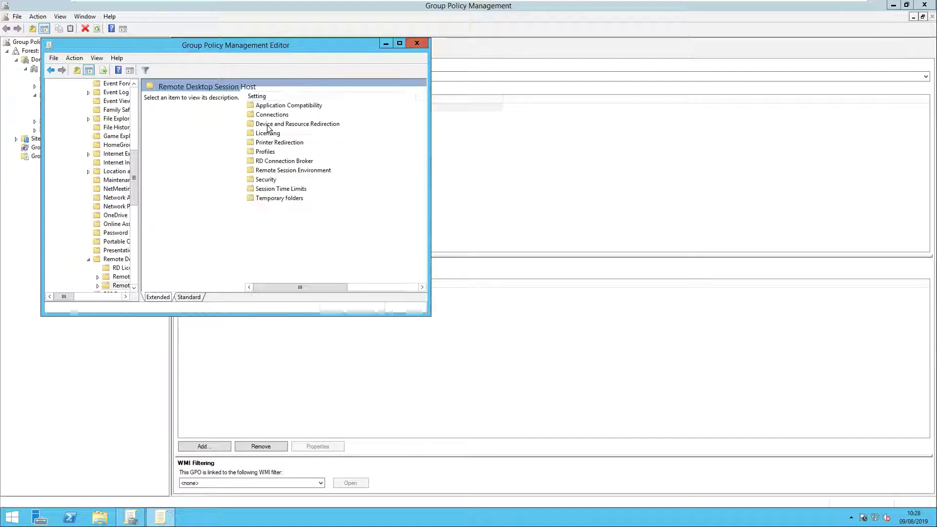
double_click(278, 180)
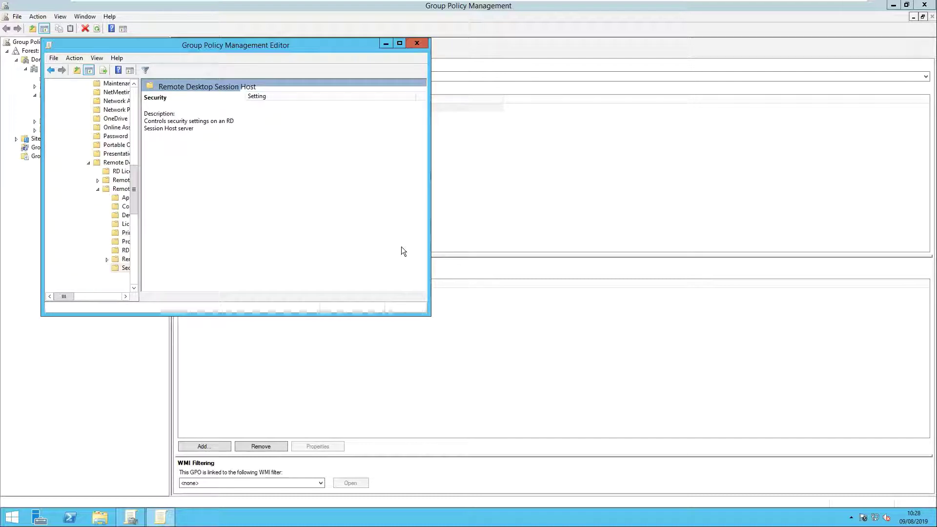
drag(430, 277, 614, 294)
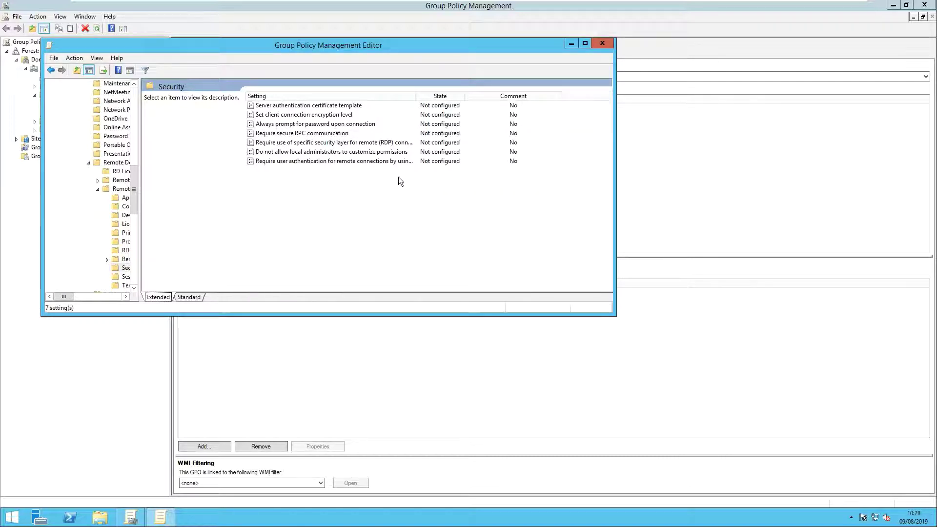
Enable 'Set client connection encryption level' with High Level encryption
click(323, 115)
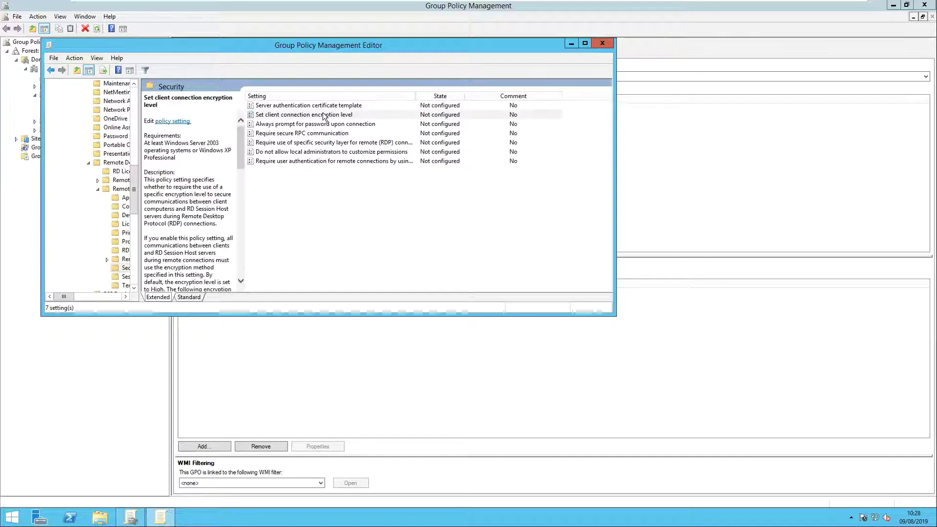
double_click(324, 115)
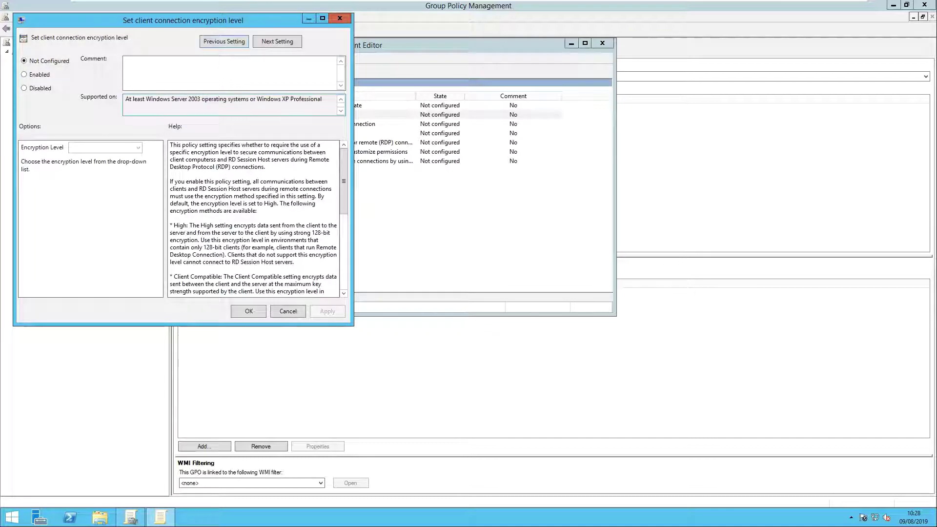
click(46, 74)
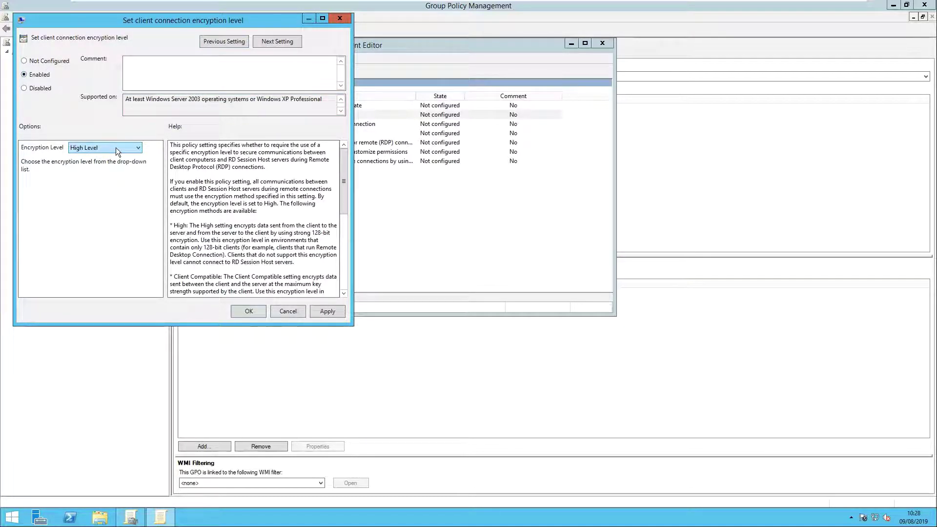
click(248, 311)
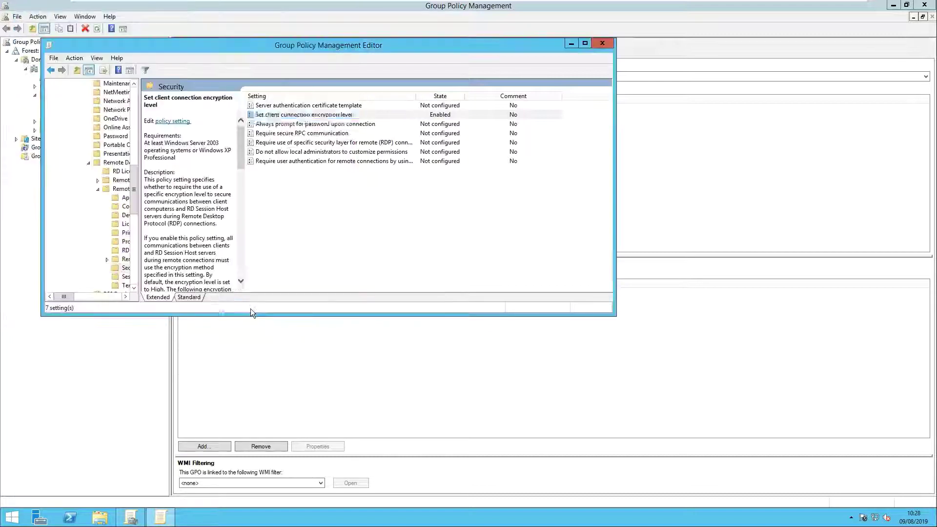
Enable 'Require use of specific security layer' set to SSL (TLS 1.0)
click(282, 144)
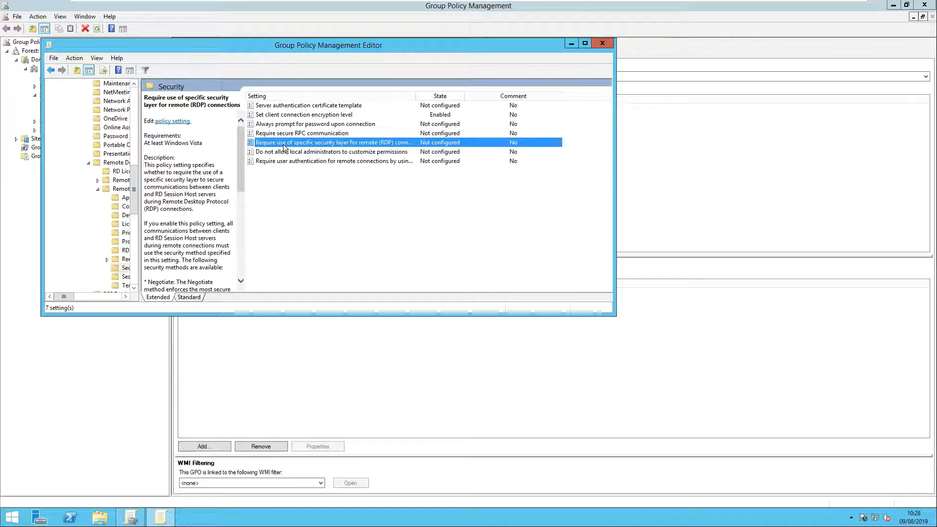
double_click(283, 145)
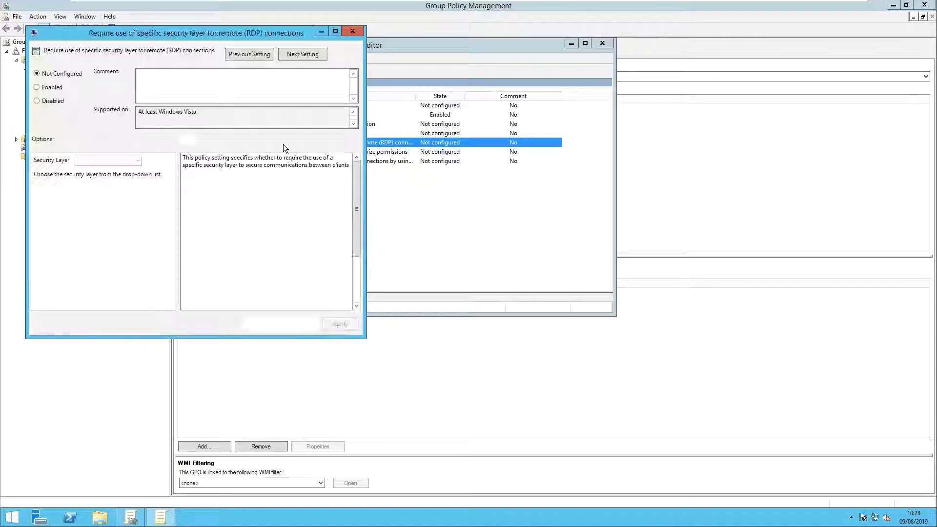
click(52, 86)
click(112, 160)
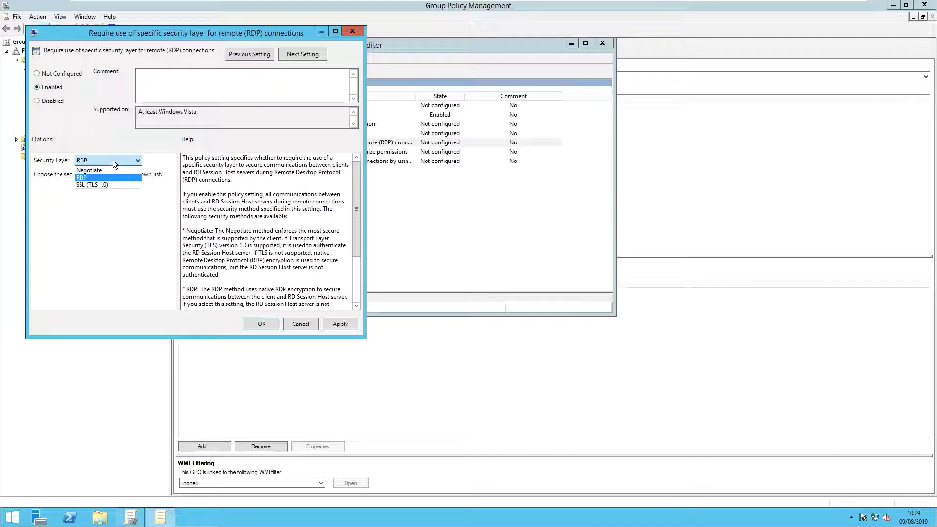
click(107, 184)
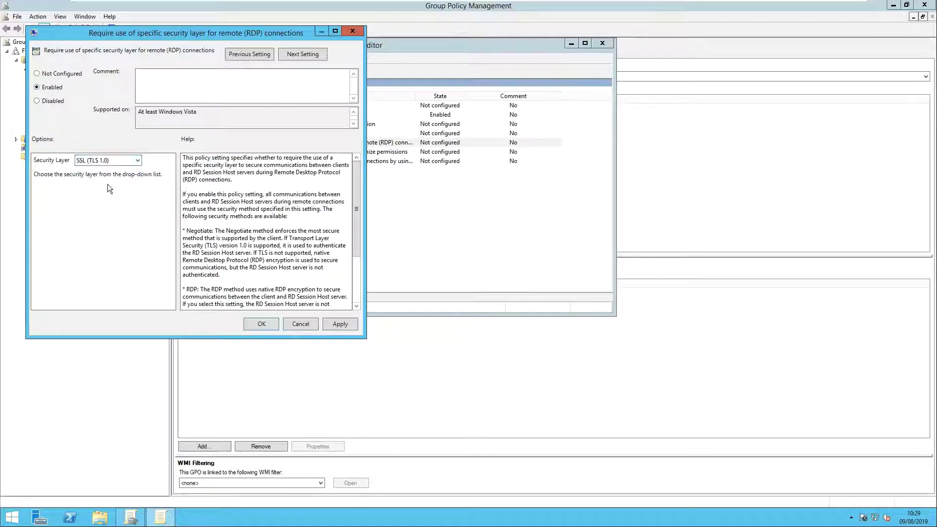
click(254, 325)
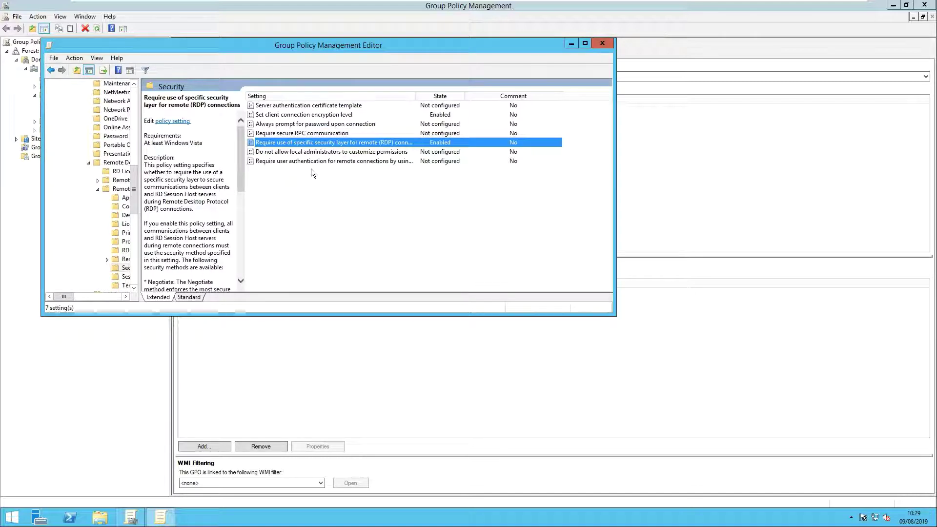
Enable the Network Level Authentication requirement and close the policy editor
click(287, 162)
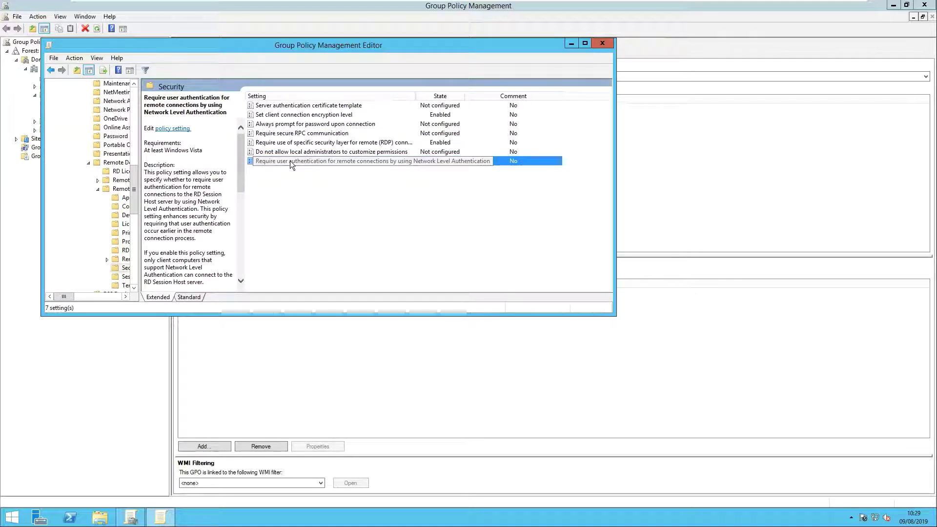
double_click(291, 161)
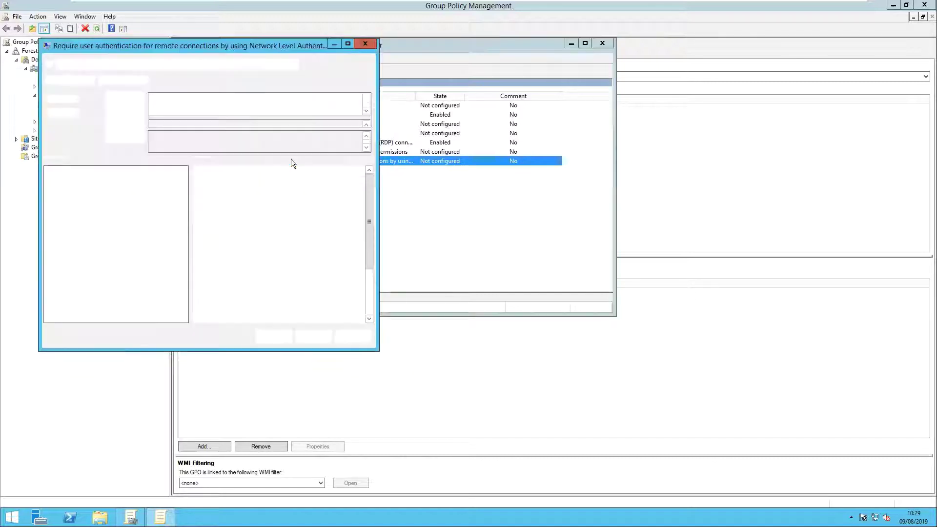
click(69, 113)
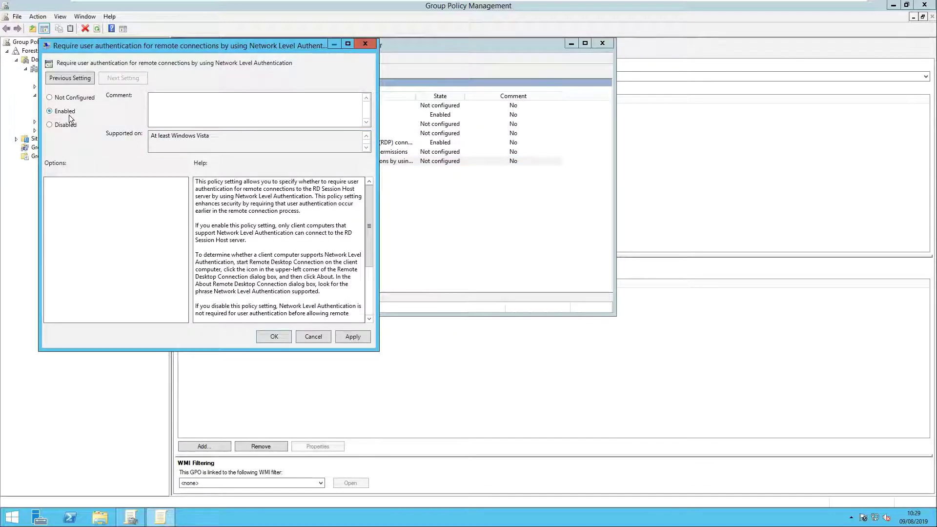
click(276, 338)
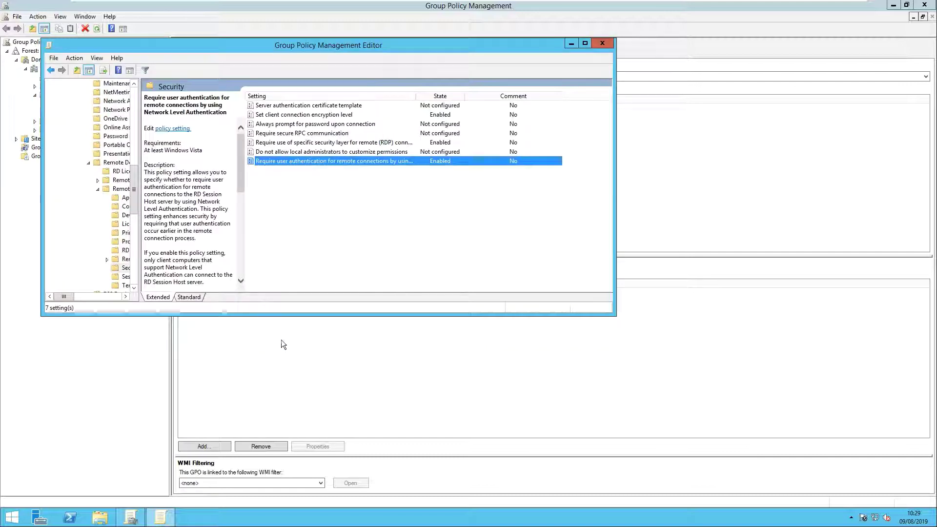
click(604, 43)
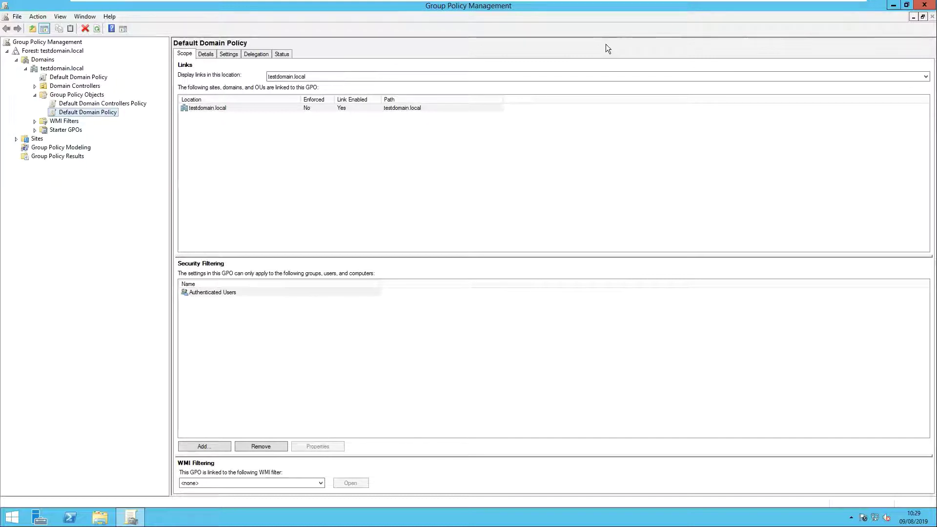
Close Group Policy Management and switch to the Kali Linux machine's Before changes scan
click(922, 8)
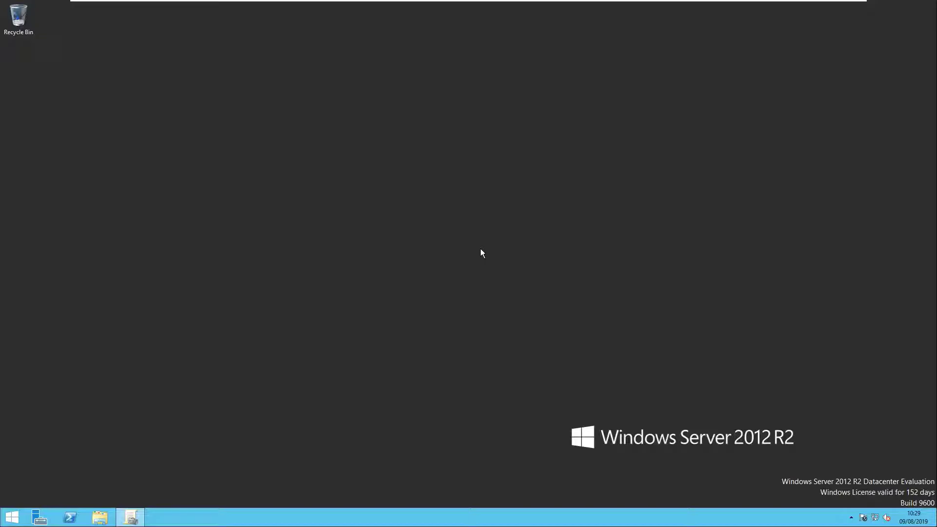
click(12, 518)
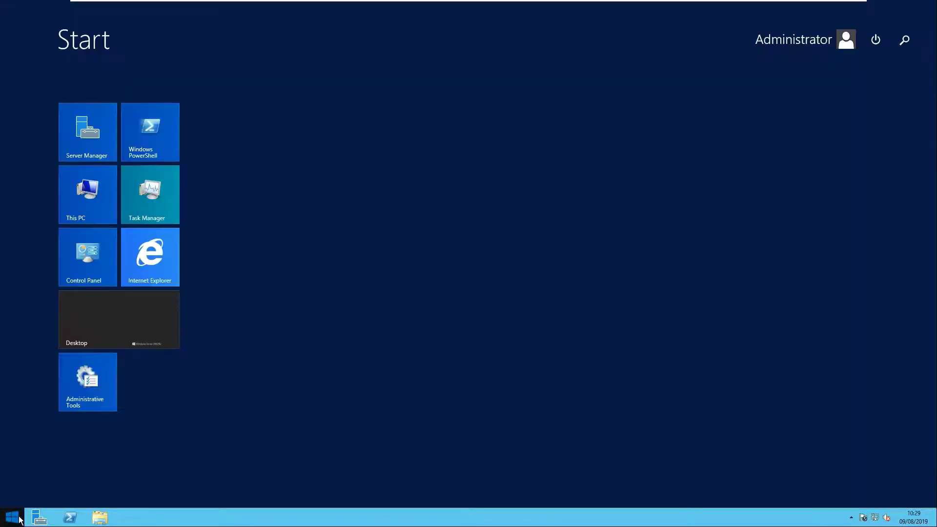
text(cmd)
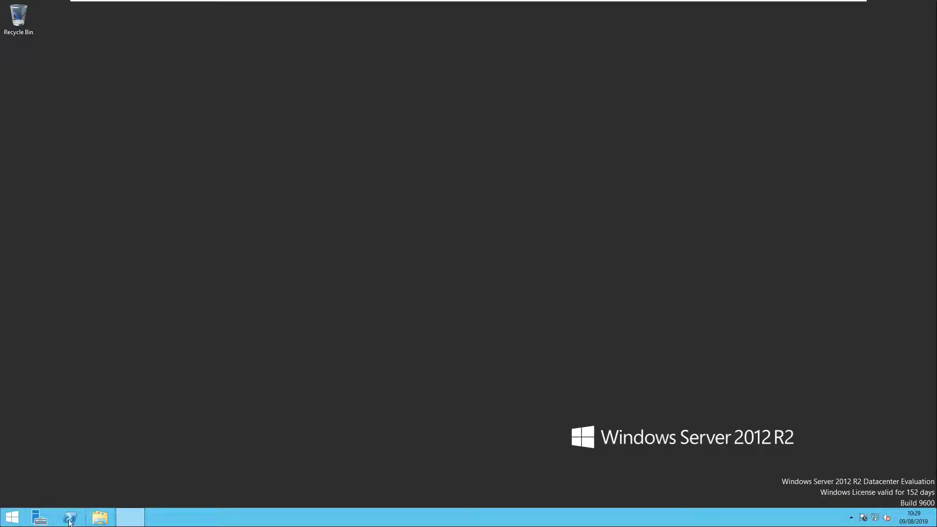
click(12, 517)
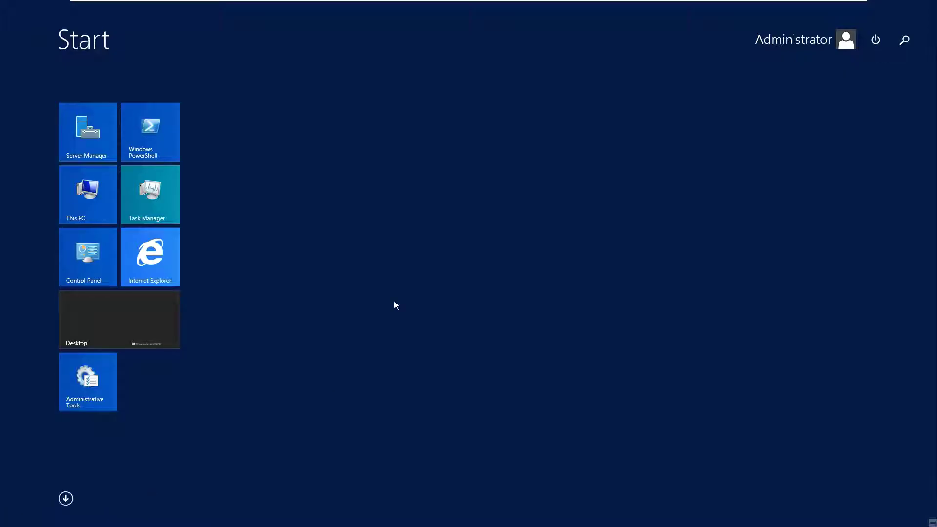
mouse_move(804, 4)
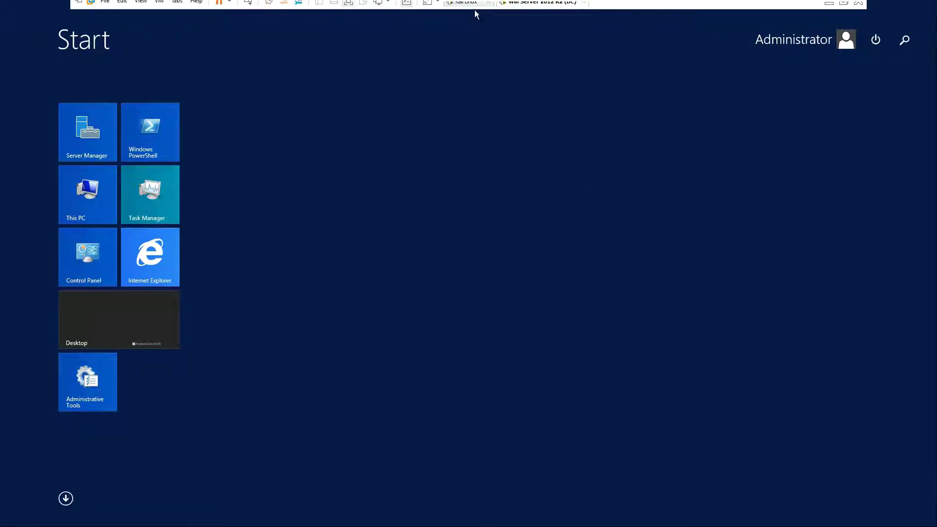
click(474, 6)
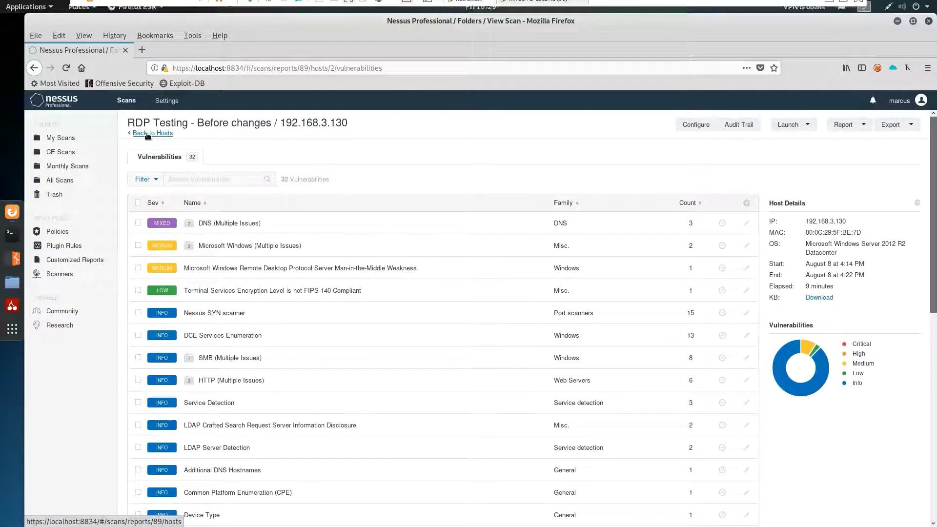
Open the 'RDP Testing - After updates' scan and view host 192.168.3.130's vulnerabilities
click(148, 135)
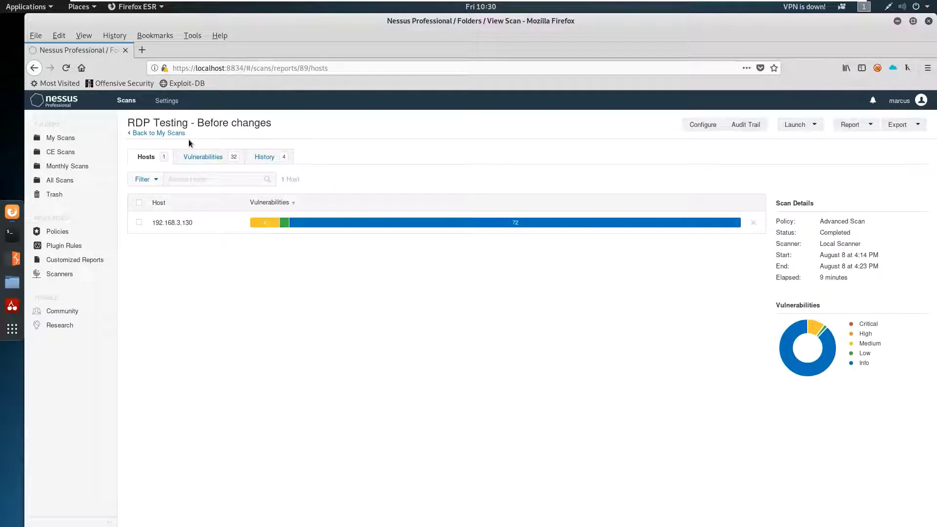
click(163, 134)
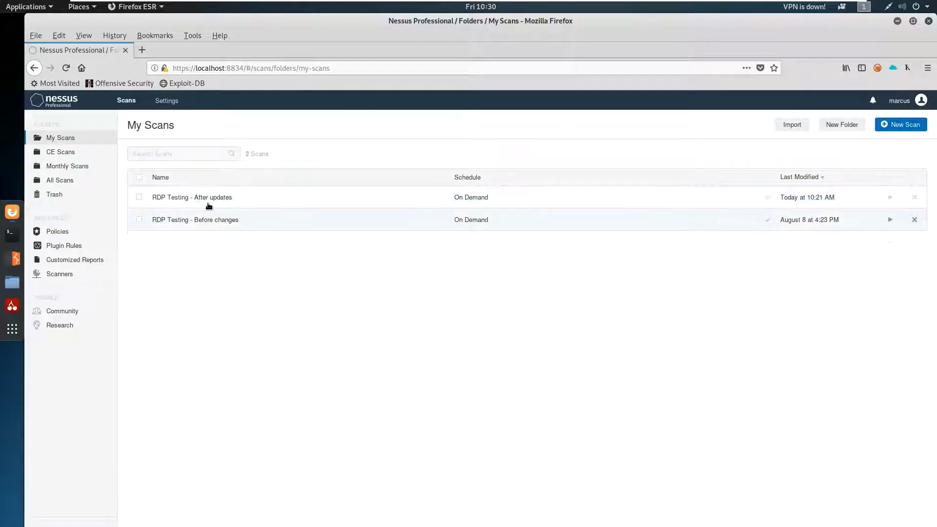
click(204, 198)
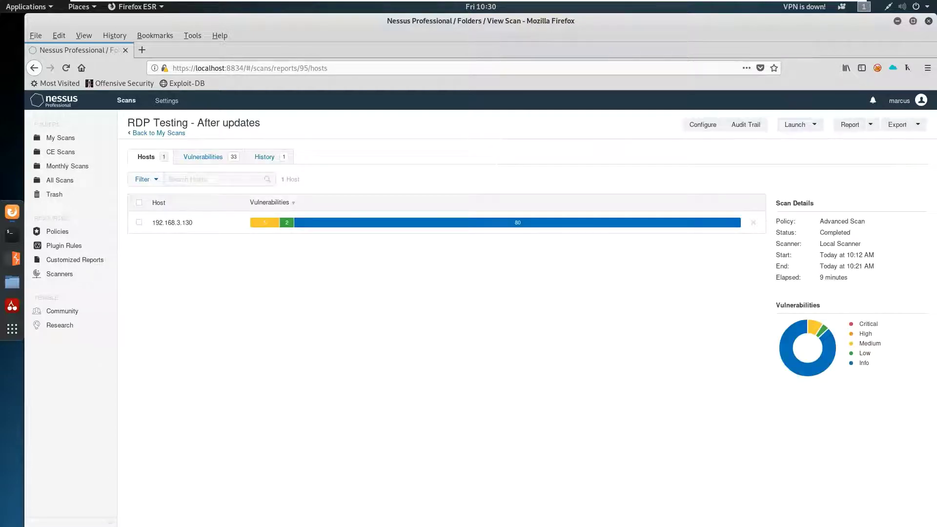
click(230, 227)
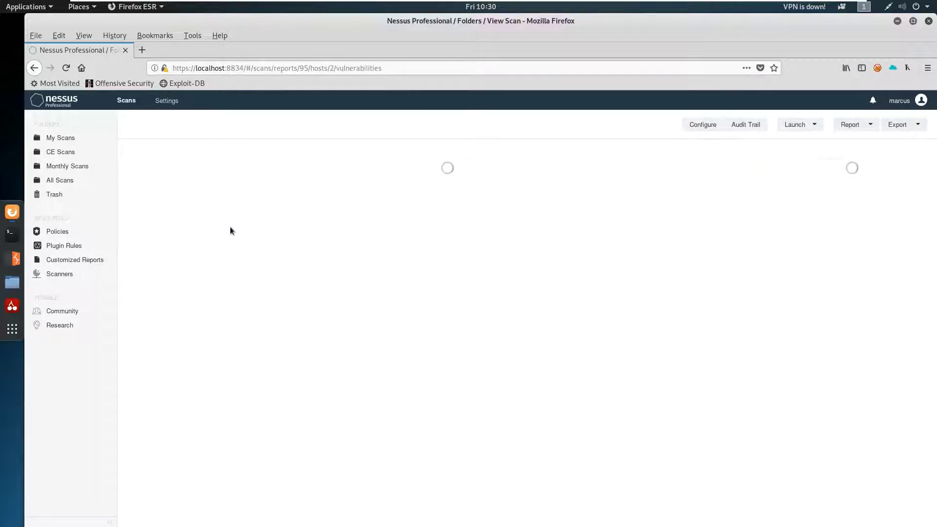